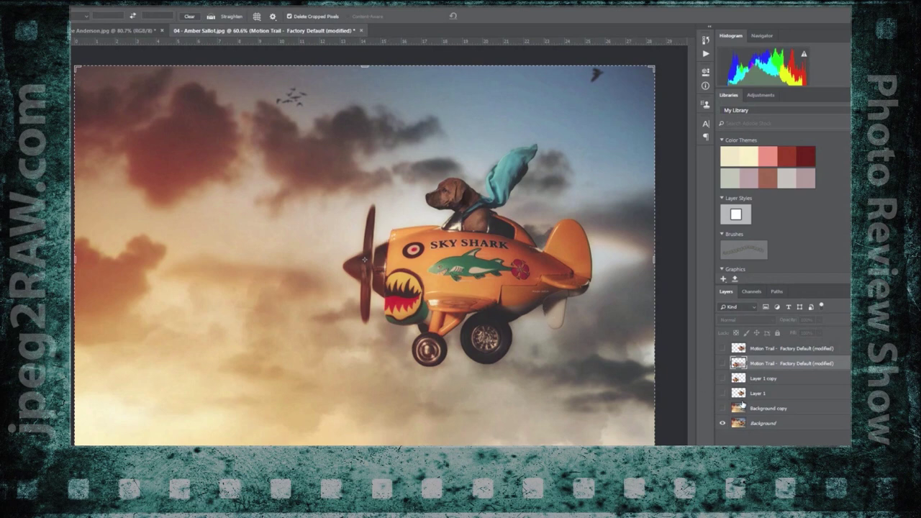
Step: Compare the motion-blurred Background copy with the original Background by toggling the copy's visibility, ending with the copy shown
click(722, 408)
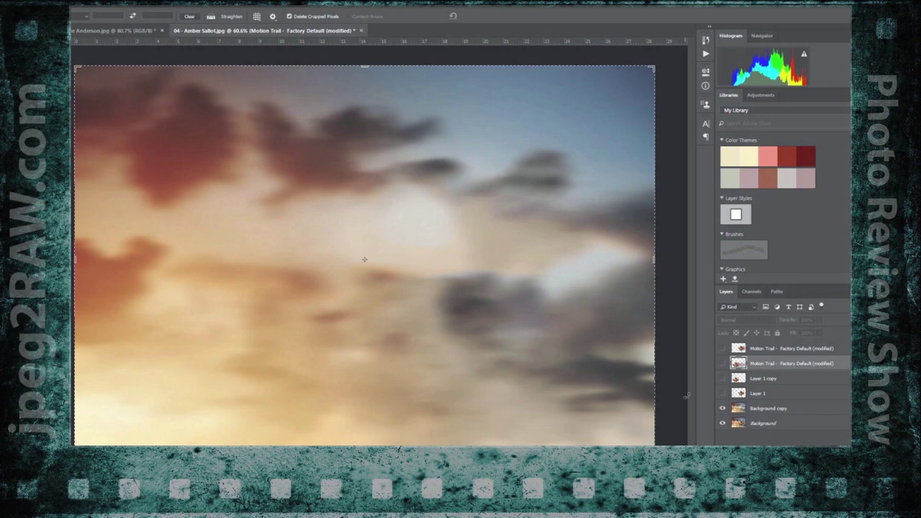
click(722, 408)
click(723, 408)
click(723, 408)
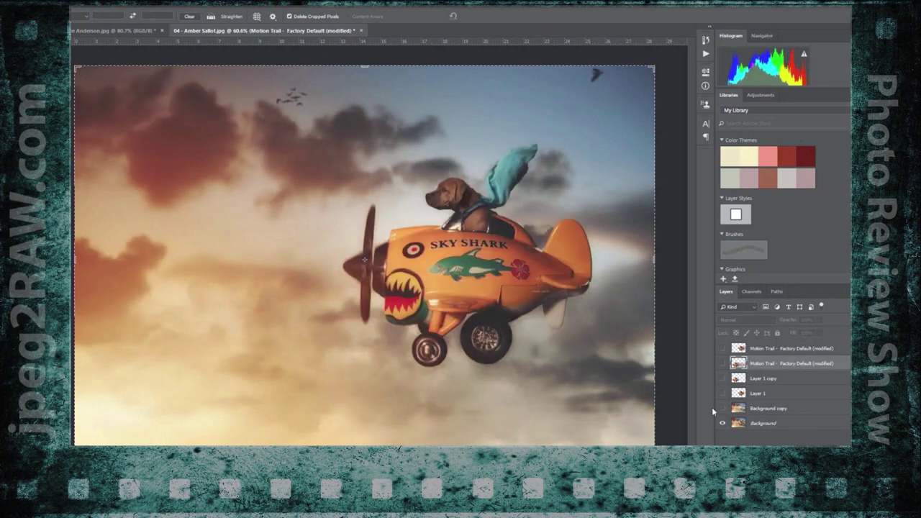
click(723, 407)
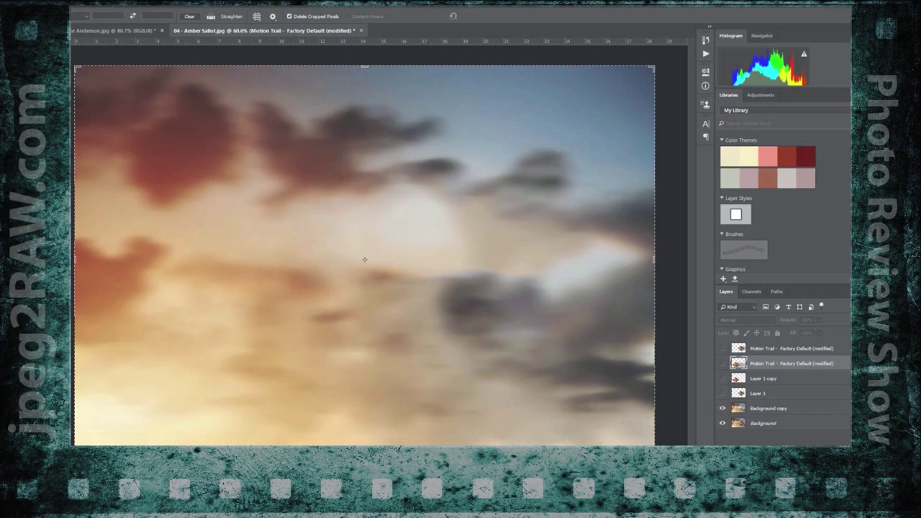
click(157, 7)
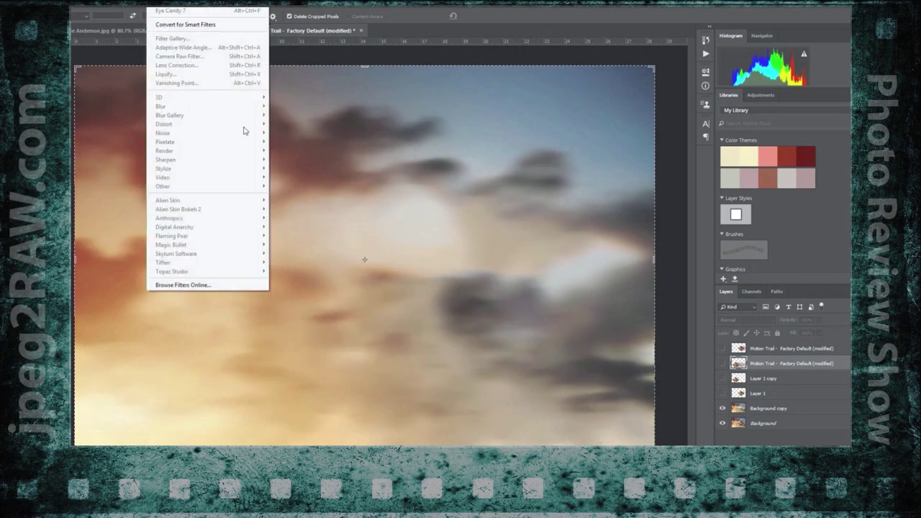
key(Escape)
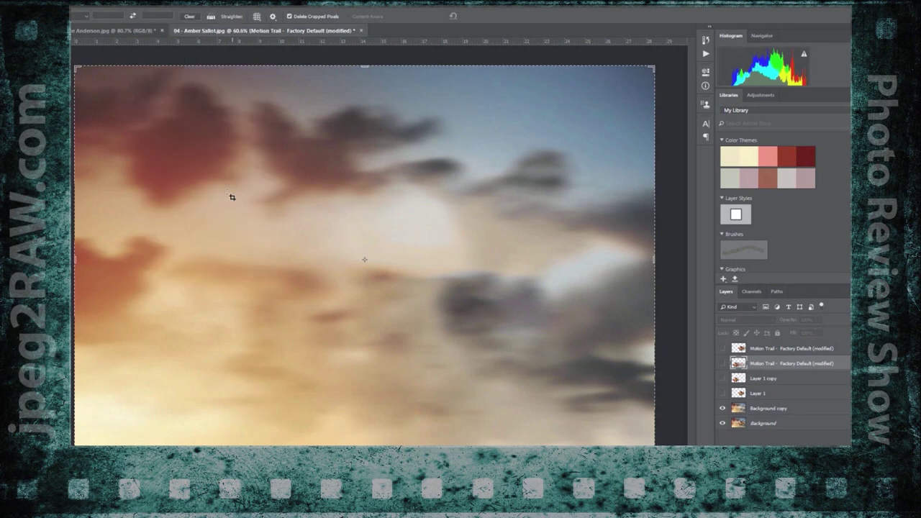
Step: Preview the plane on Layer 1, hide it and Background copy, and make the original Background layer active for Quick Selection
click(723, 394)
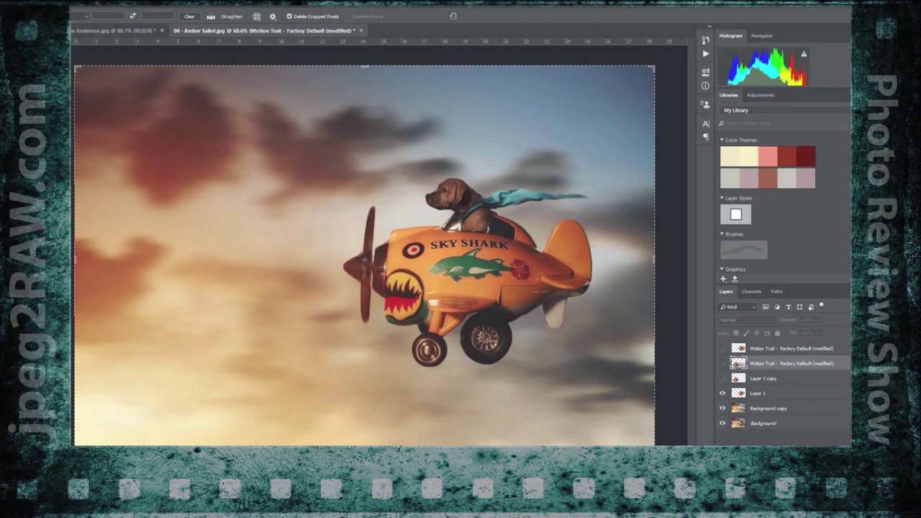
key(w)
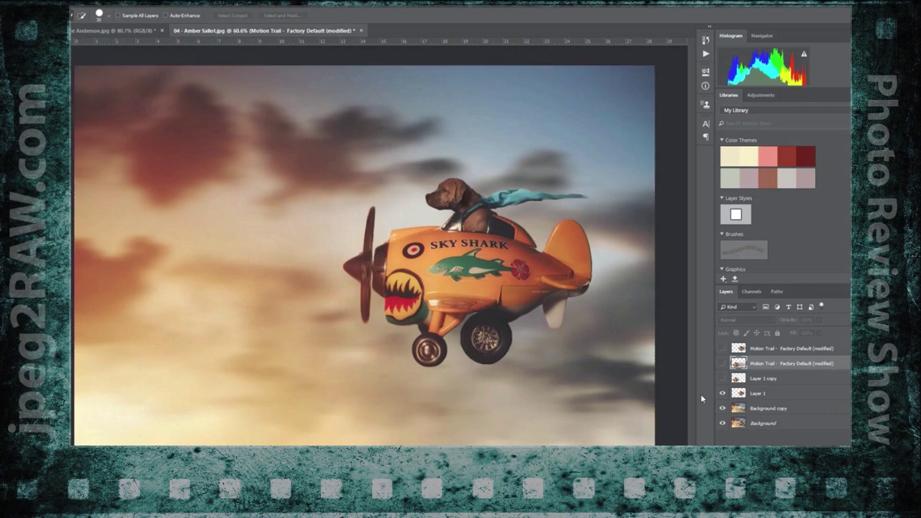
click(722, 392)
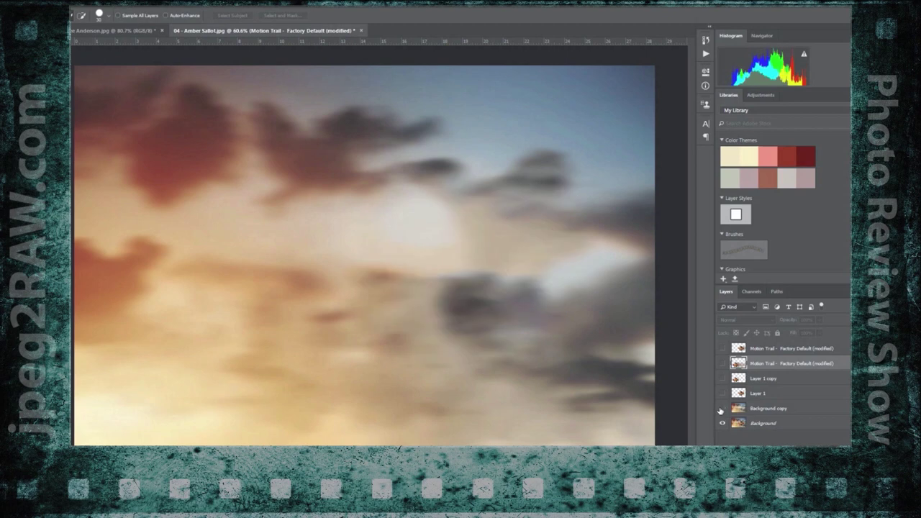
click(722, 408)
click(768, 424)
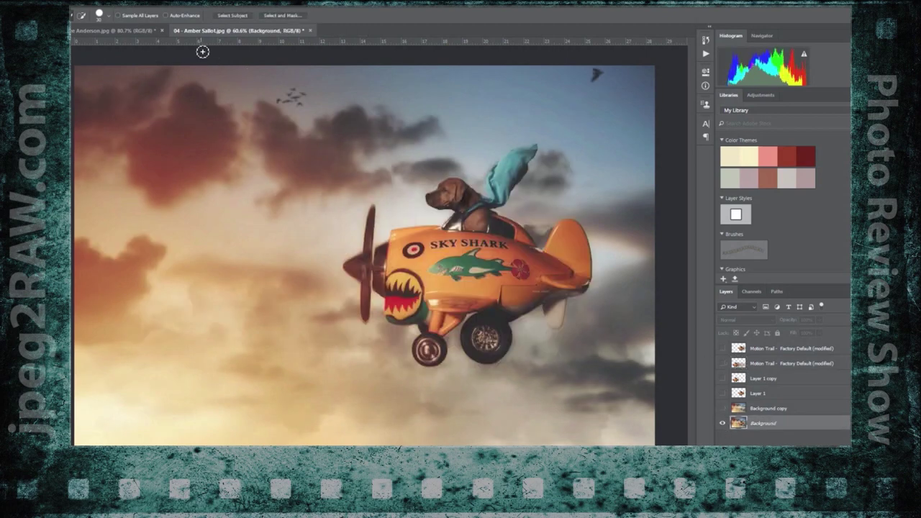
Step: Select the dog, scarf and whole plane, including propeller, wheels and fins, on the Background layer with Quick Selection
click(482, 265)
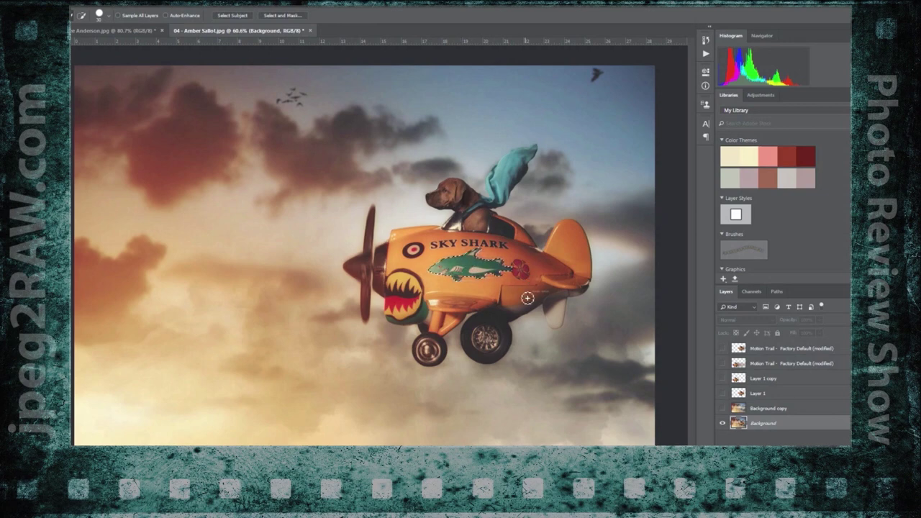
mouse_move(541, 284)
mouse_down()
mouse_move(533, 257)
mouse_move(545, 274)
mouse_move(518, 261)
mouse_move(503, 216)
mouse_move(460, 205)
mouse_move(507, 172)
mouse_move(493, 185)
mouse_up()
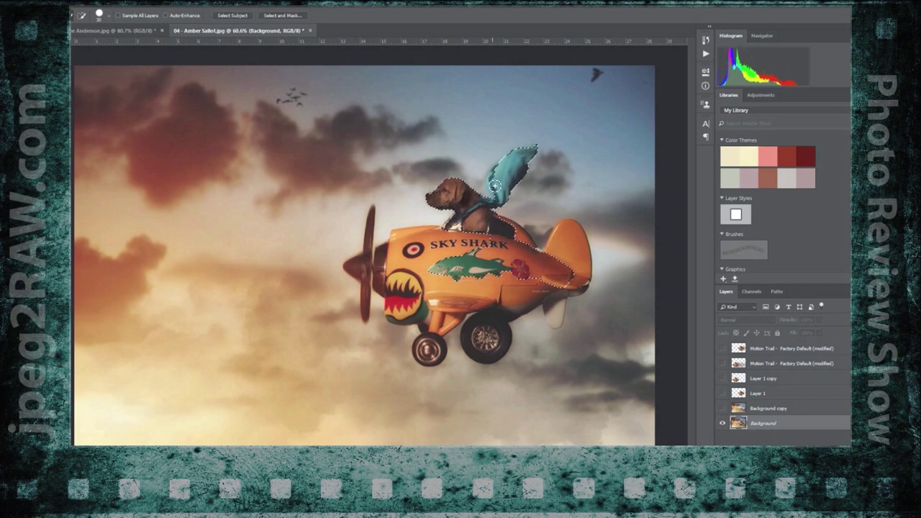
click(569, 249)
mouse_move(528, 285)
mouse_down()
mouse_move(508, 303)
mouse_move(528, 299)
mouse_move(490, 327)
mouse_up()
click(427, 308)
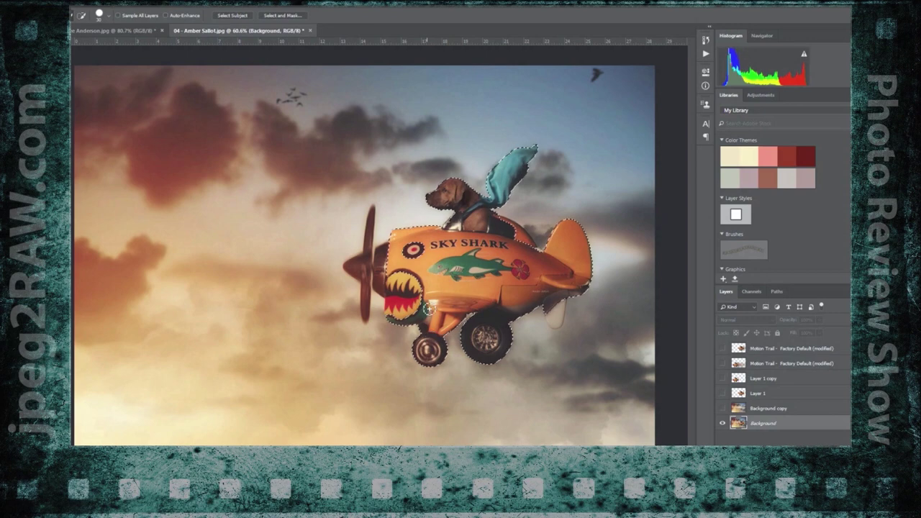
click(373, 265)
click(559, 314)
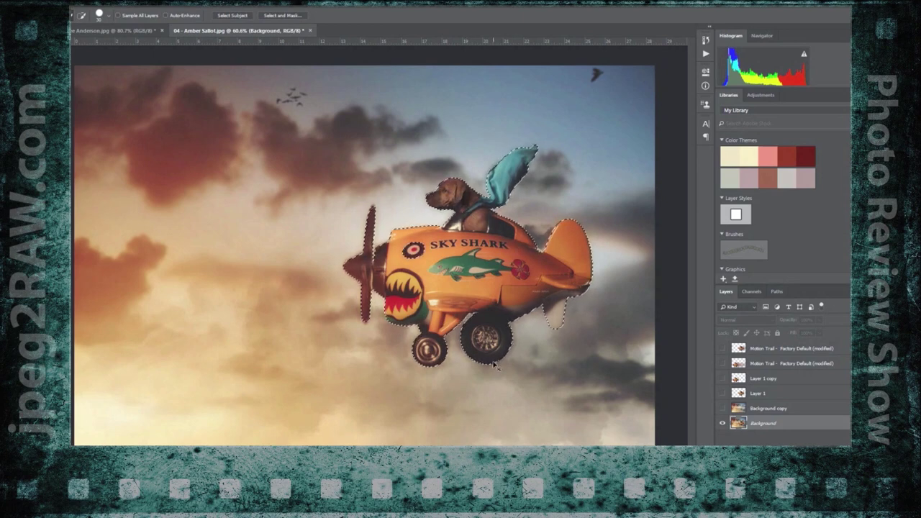
Step: Copy the selected plane and dog to a new layer, check the cutout in isolation, and hide it again
key(ctrl+j)
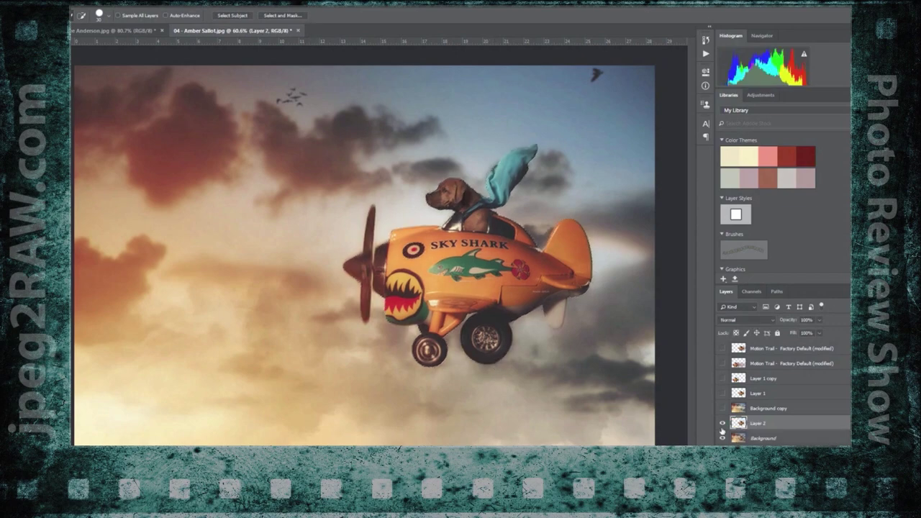
click(722, 437)
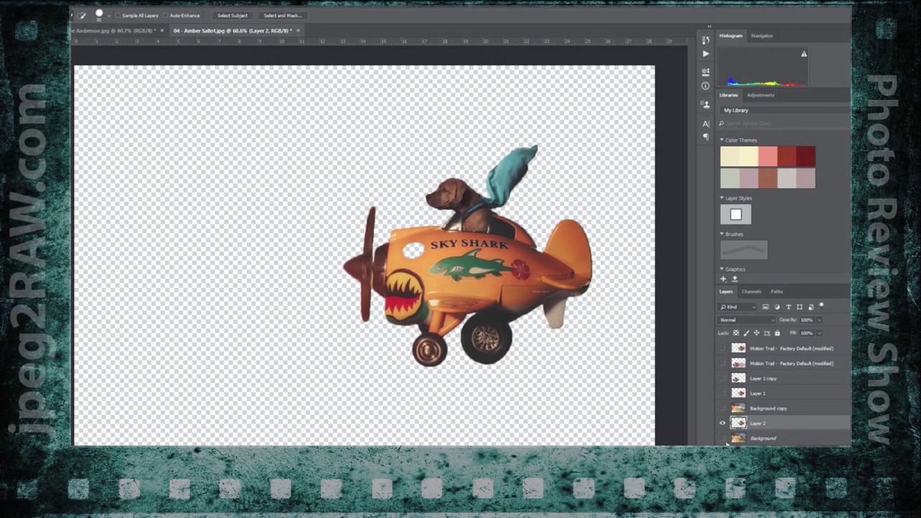
click(722, 423)
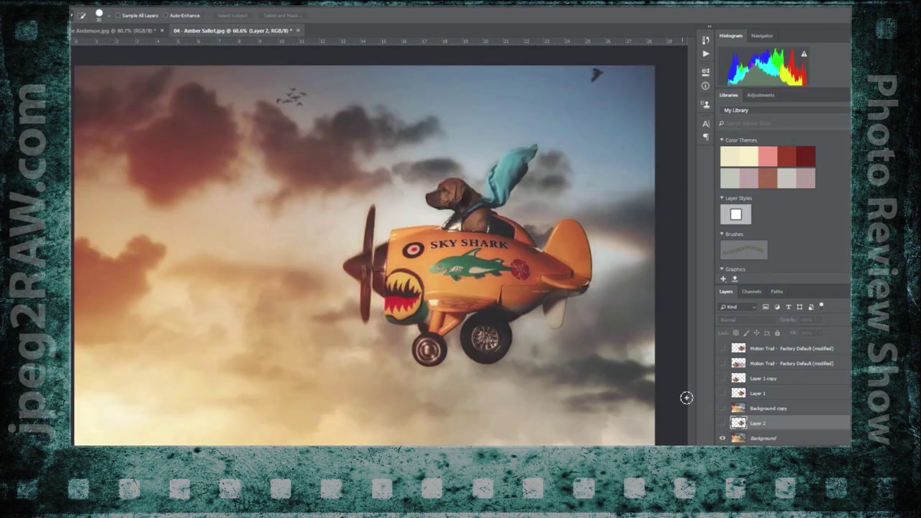
Step: Preview Layer 1 and its copy in turn over the blurred Background copy with the original Background hidden
click(721, 408)
click(722, 437)
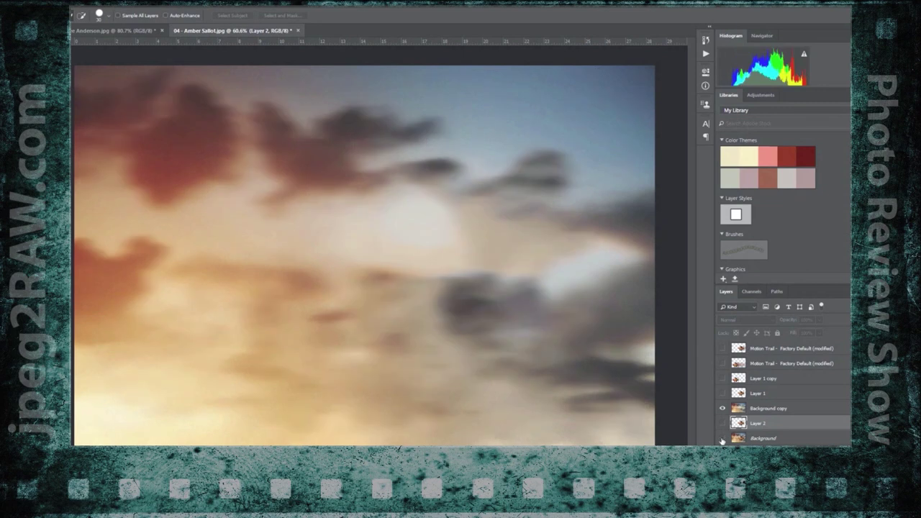
click(722, 394)
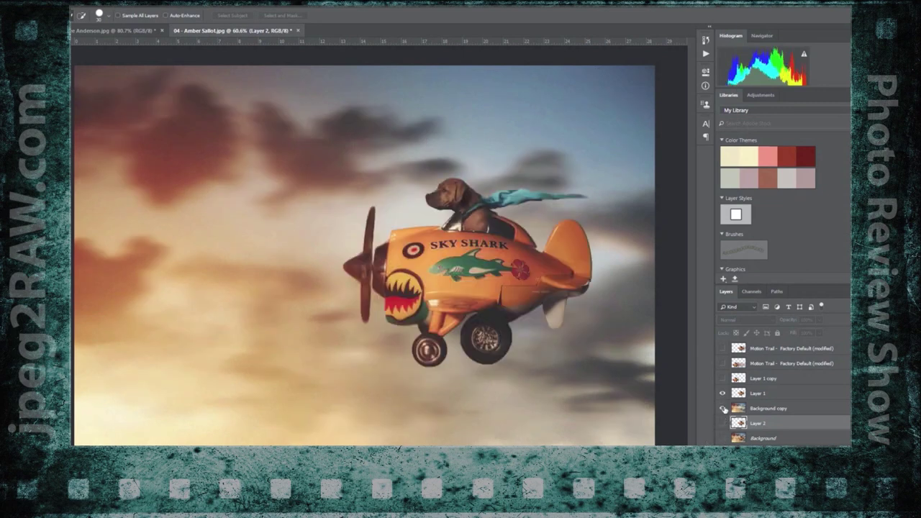
click(722, 394)
click(722, 378)
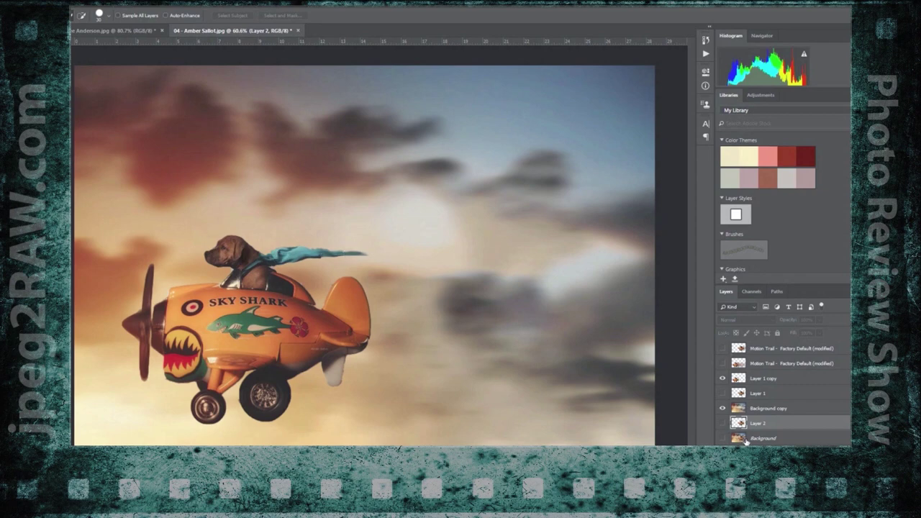
Step: Compare Layer 1 copy and the lower Motion Trail layer against the original Background, ending with only the Background shown
click(723, 408)
click(723, 438)
click(722, 363)
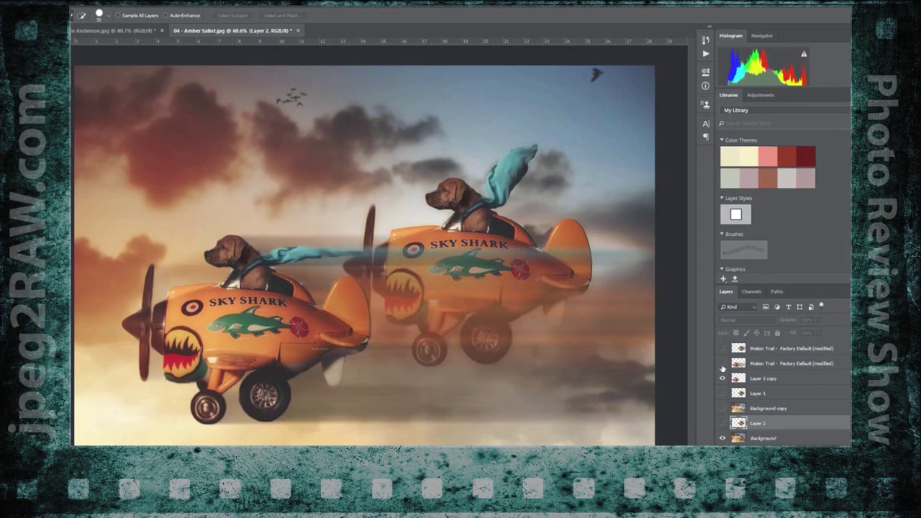
click(722, 364)
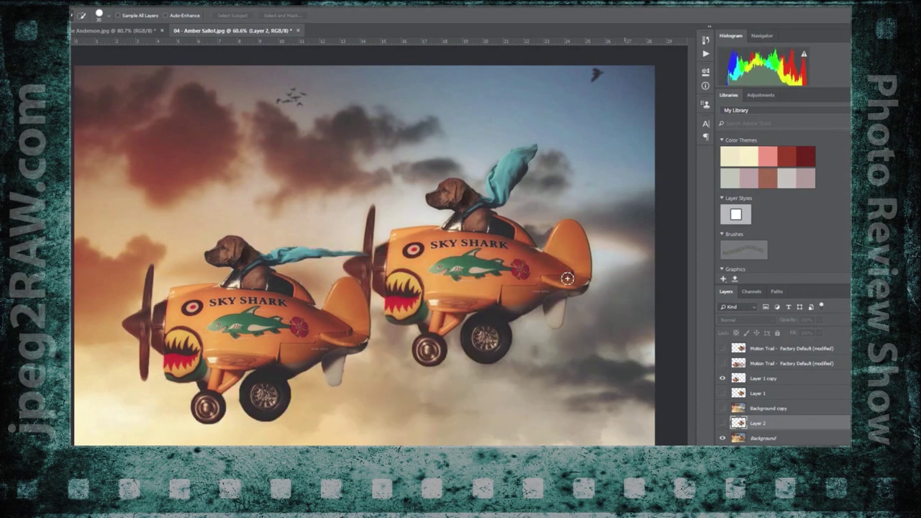
click(722, 379)
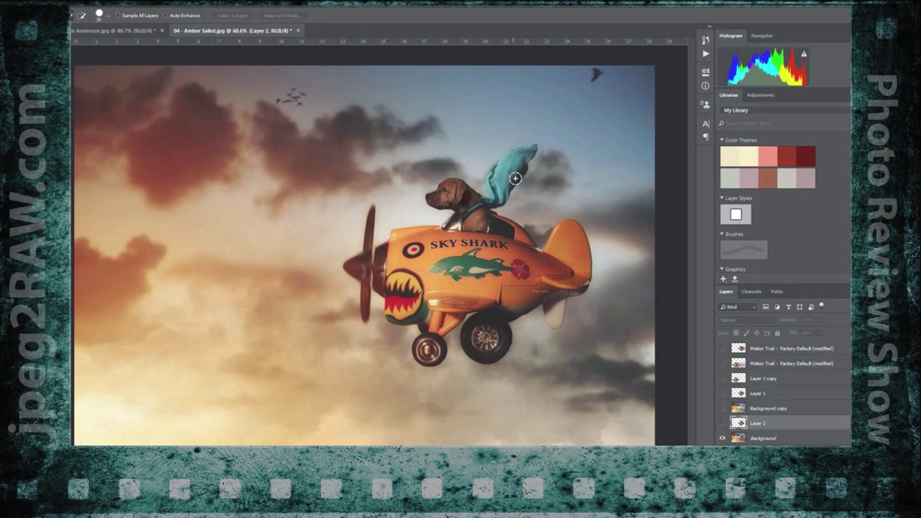
Step: Show Layer 1 with the straightened scarf over the blurred Background copy and hide the original Background
click(722, 394)
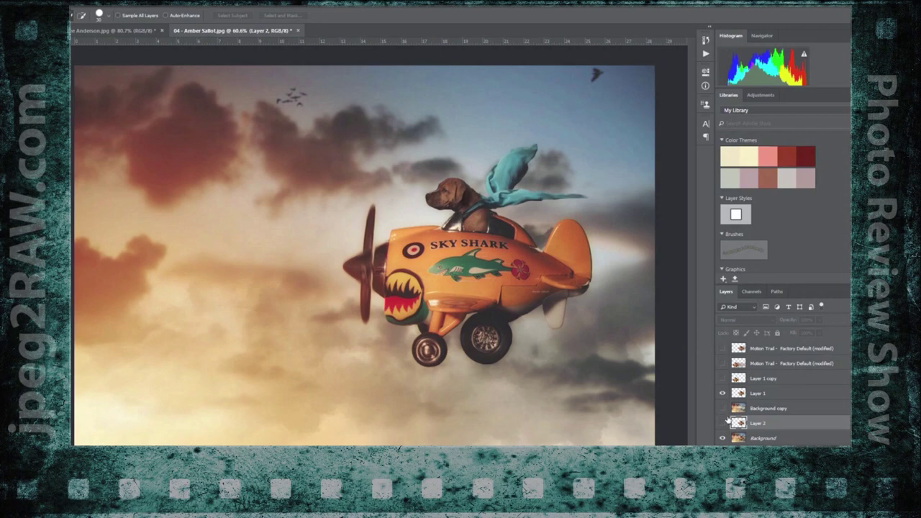
click(723, 438)
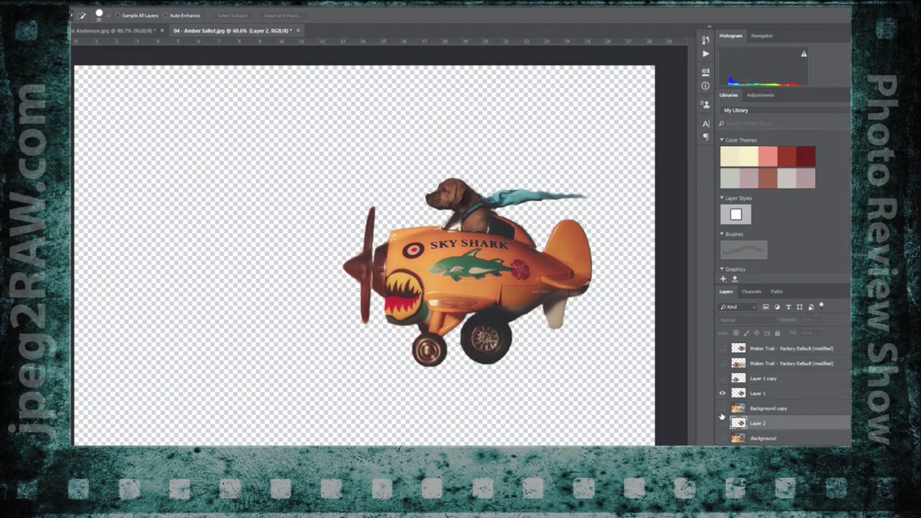
click(723, 408)
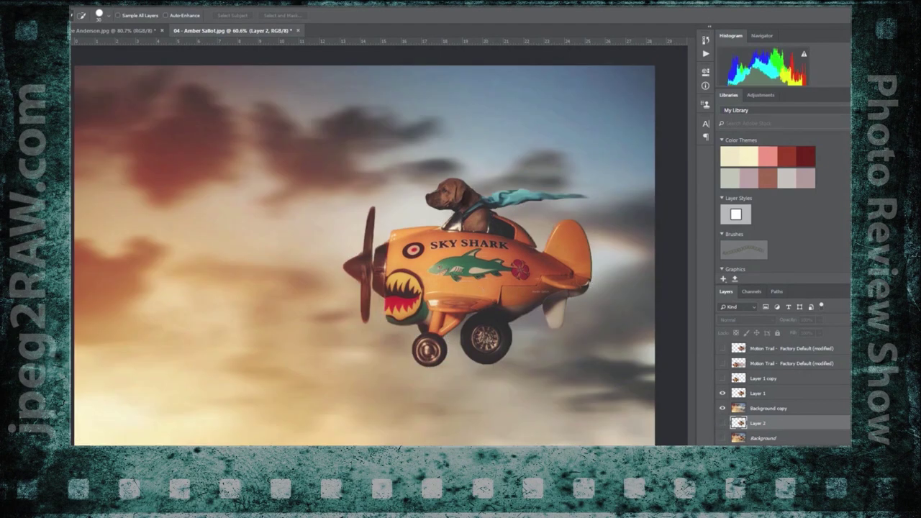
click(163, 3)
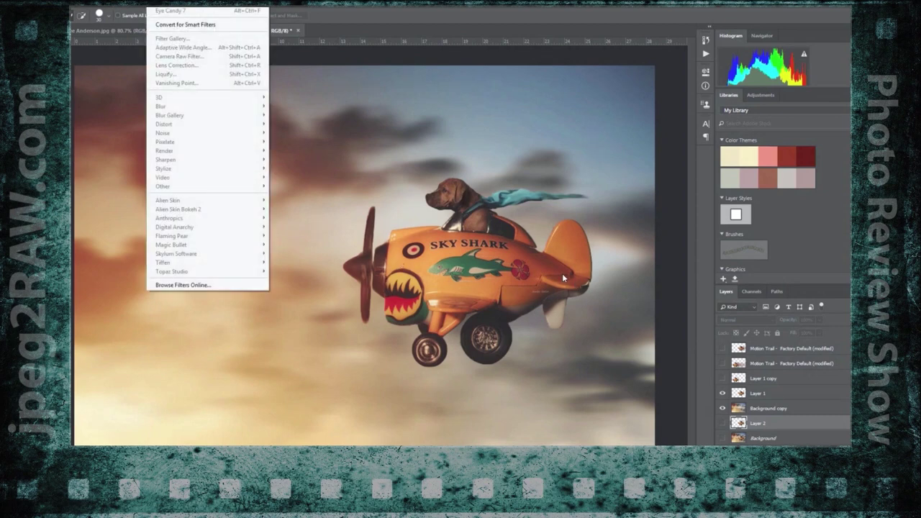
click(524, 43)
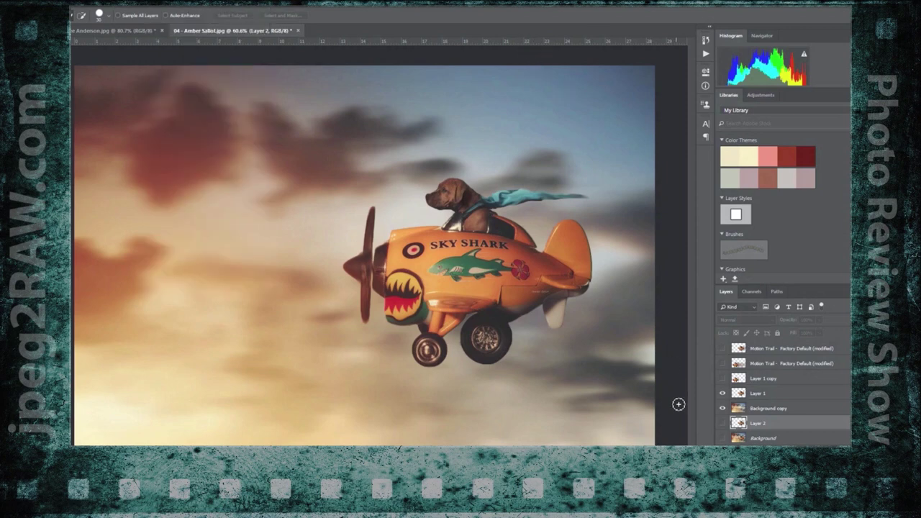
Step: Hide Layer 1 and show Layer 1 copy together with the lower Motion Trail layer
click(722, 394)
click(723, 378)
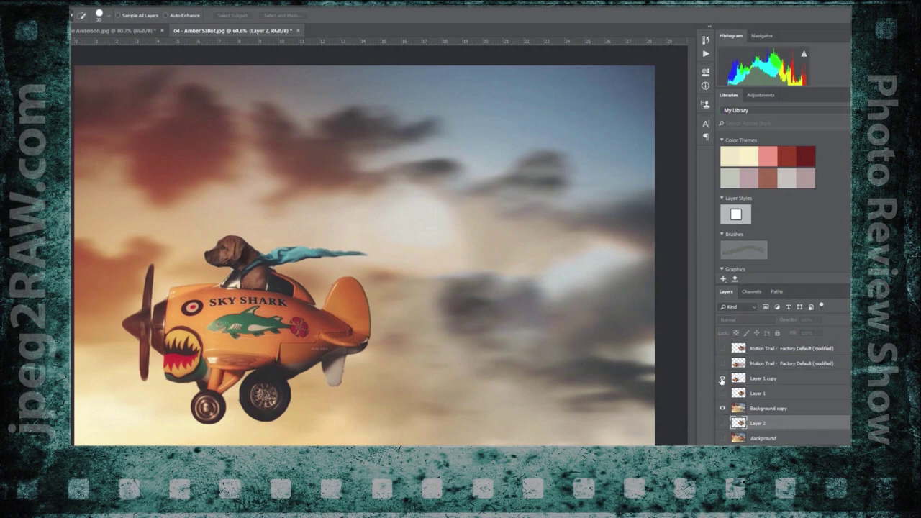
drag(721, 366, 717, 387)
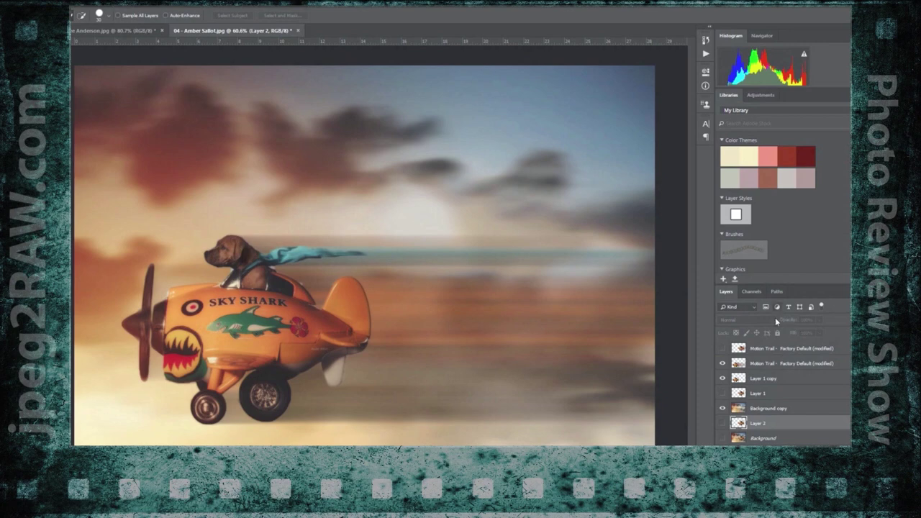
Step: Set the lower Motion Trail layer's opacity to 50%
click(788, 365)
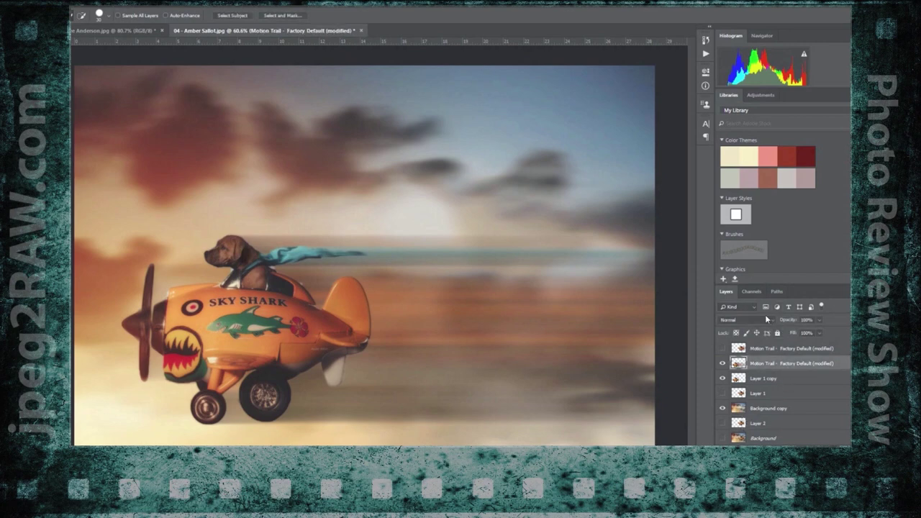
click(818, 319)
drag(813, 330, 797, 331)
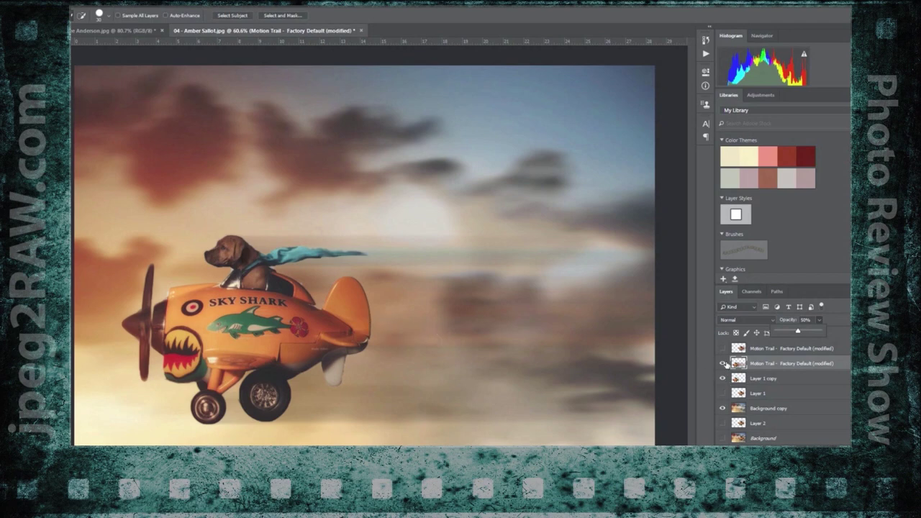
Step: Compare Layer 1 with the Motion Trail version by toggling visibility, ending with Layer 1 copy and the lower Motion Trail layer shown
click(722, 363)
click(723, 393)
click(722, 377)
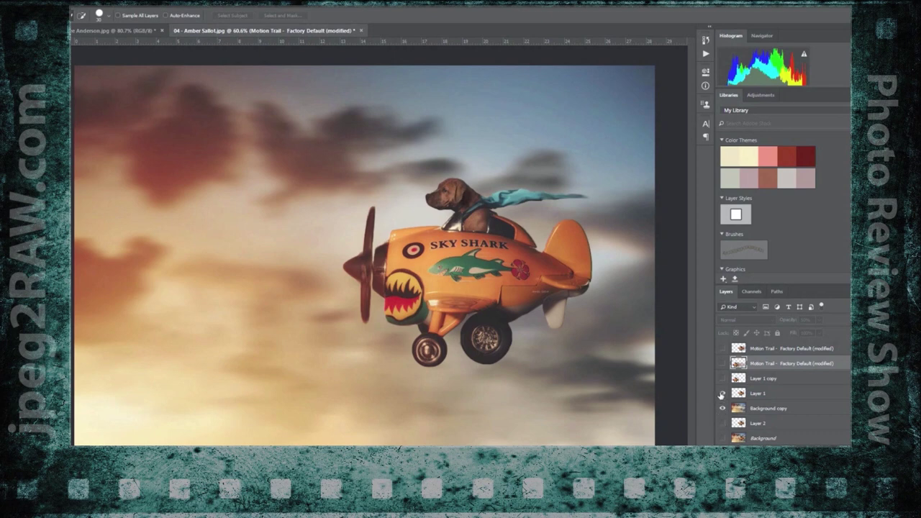
click(722, 364)
click(722, 393)
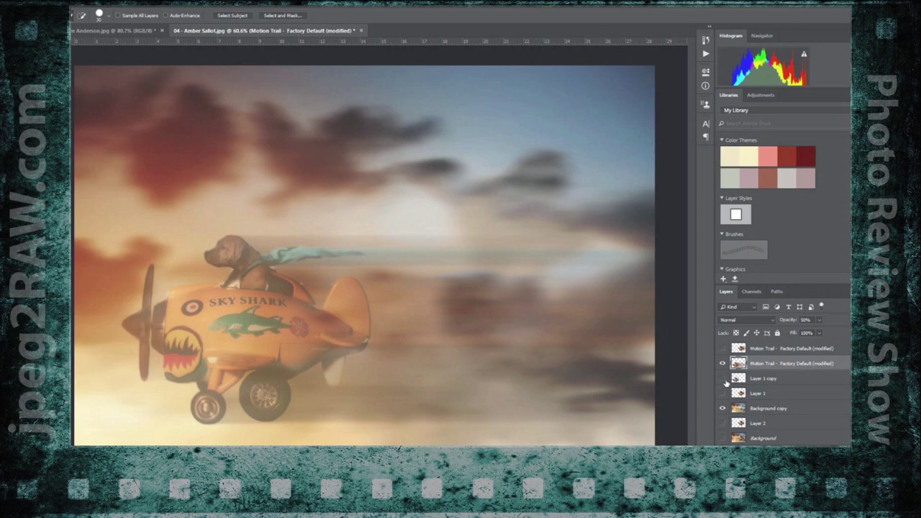
click(723, 377)
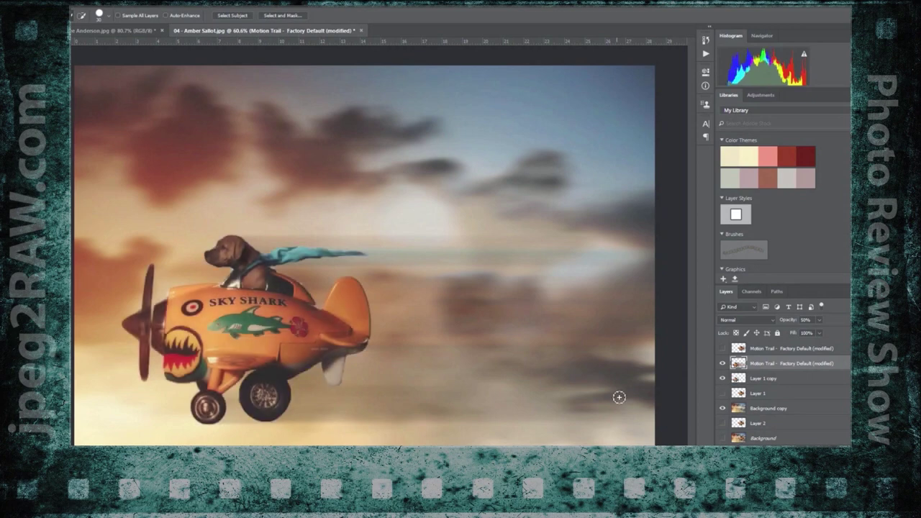